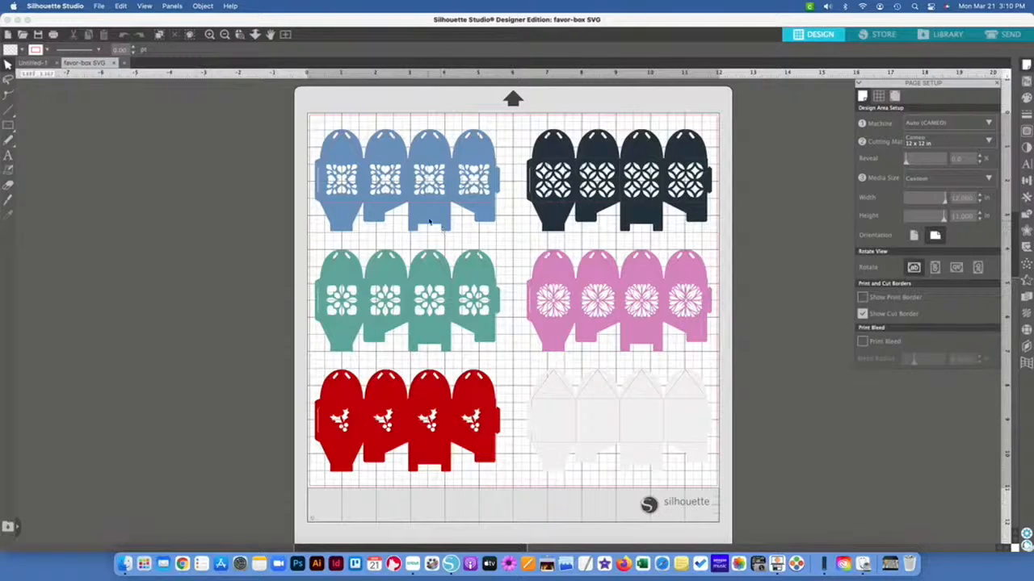
Ungroup the imported favor-box design so that each box template can be selected separately.
left_click(430, 222)
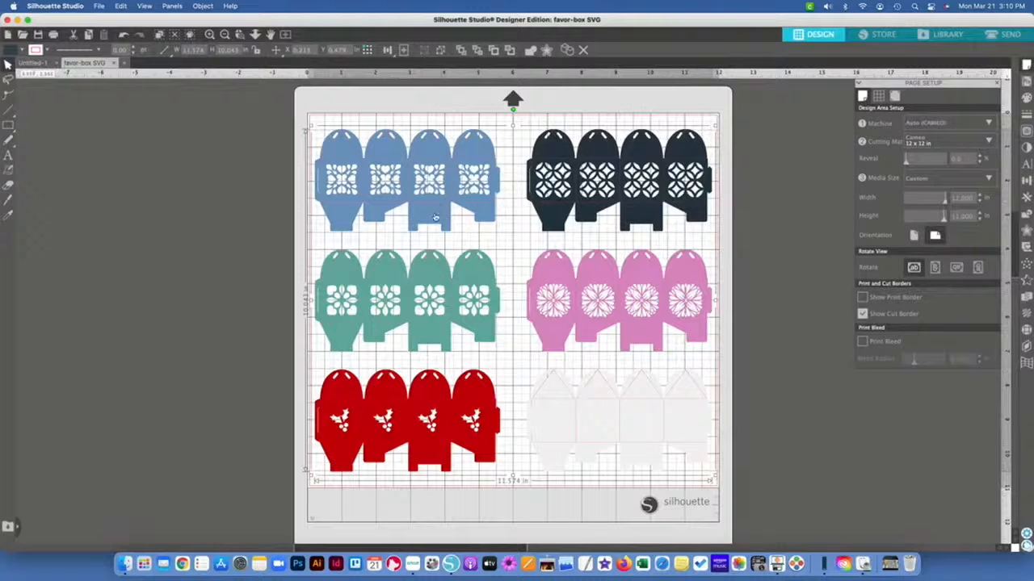
left_click_drag(434, 218, 437, 212)
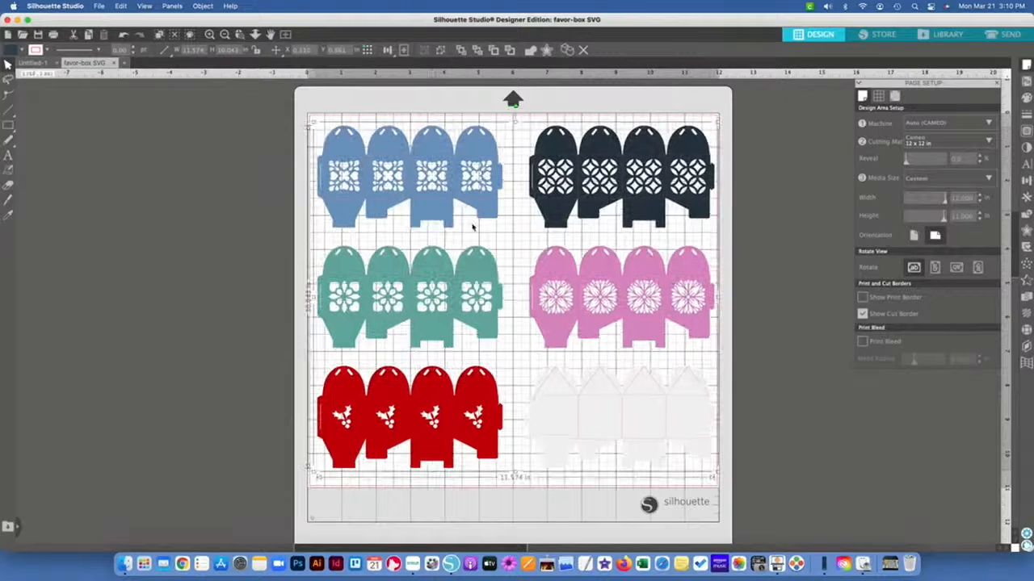
right_click(434, 208)
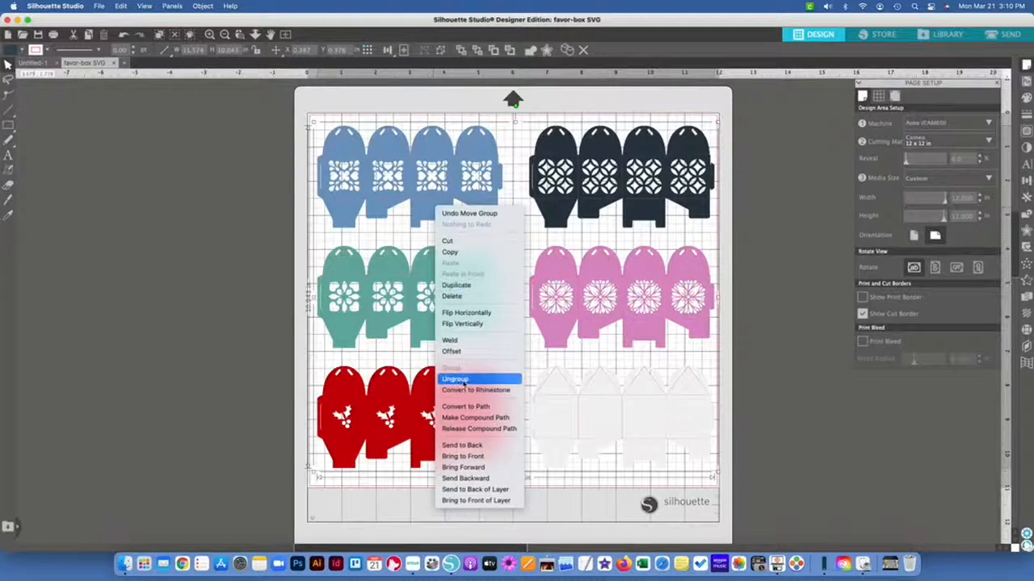
left_click(462, 379)
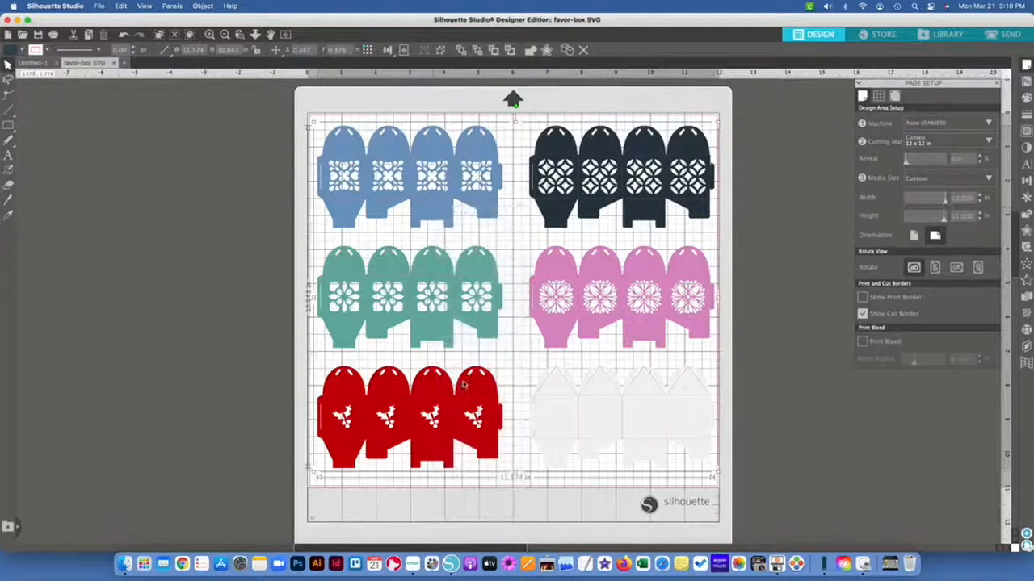
left_click(257, 281)
left_click(424, 216)
left_click(579, 211)
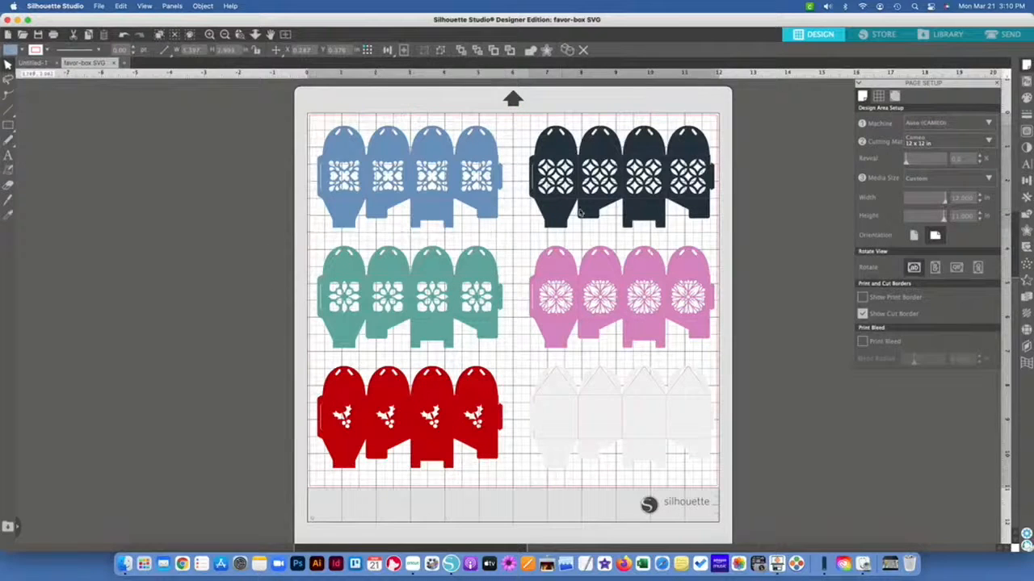
left_click(574, 303)
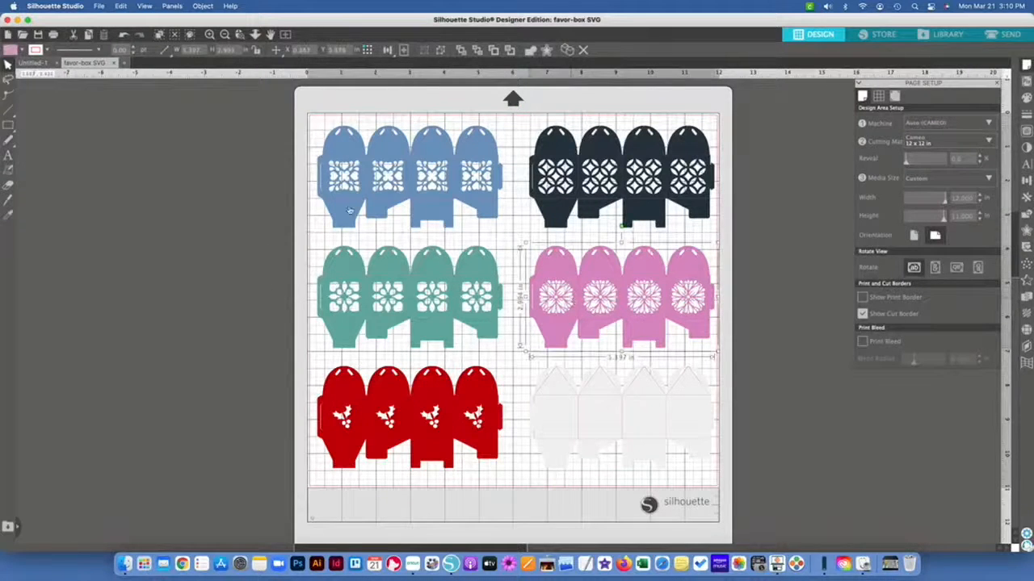
left_click(274, 200)
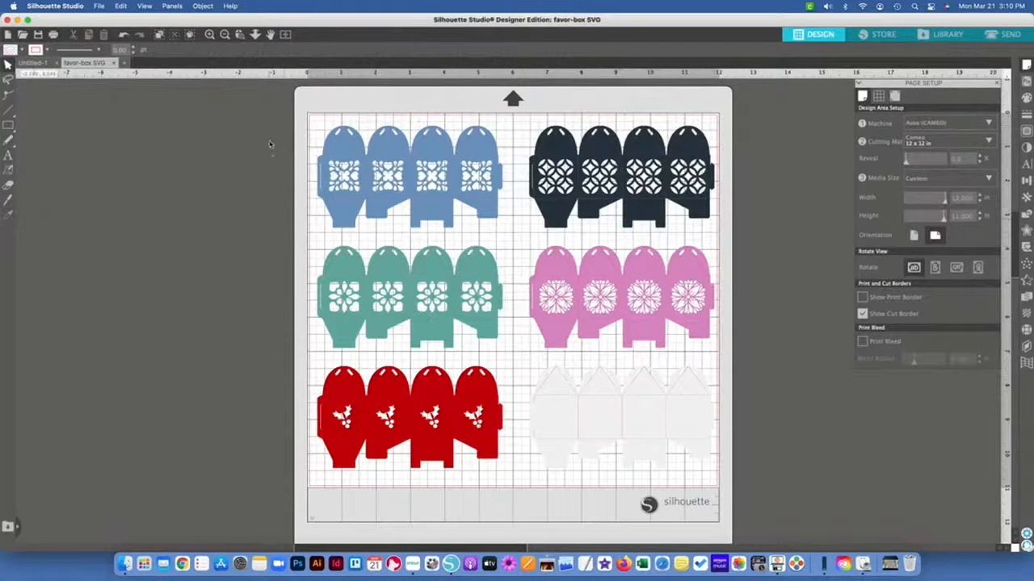
Delete the blue, teal, red, black and pink box templates, keeping only the plain white box.
left_click(587, 412)
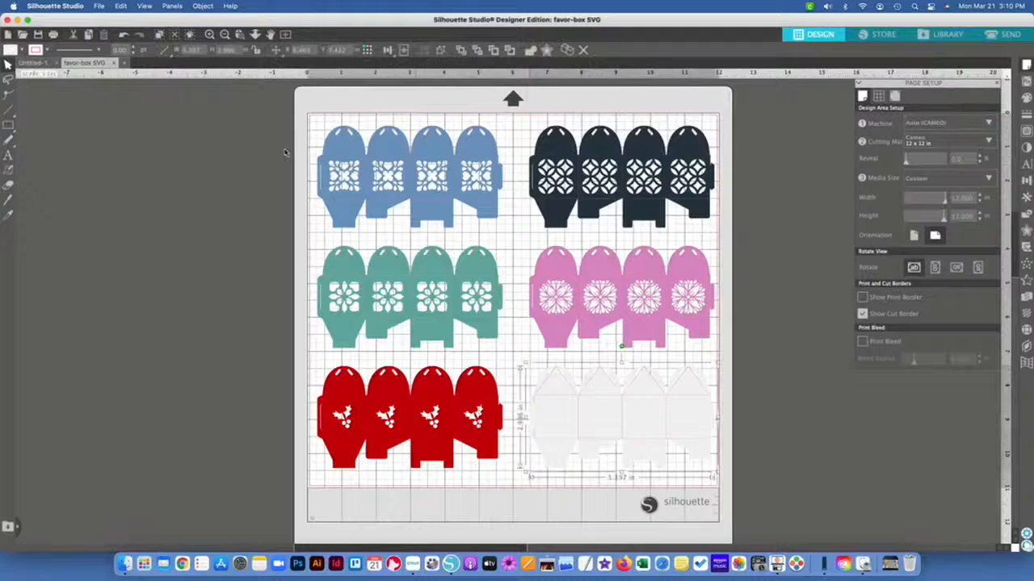
left_click_drag(287, 154, 412, 420)
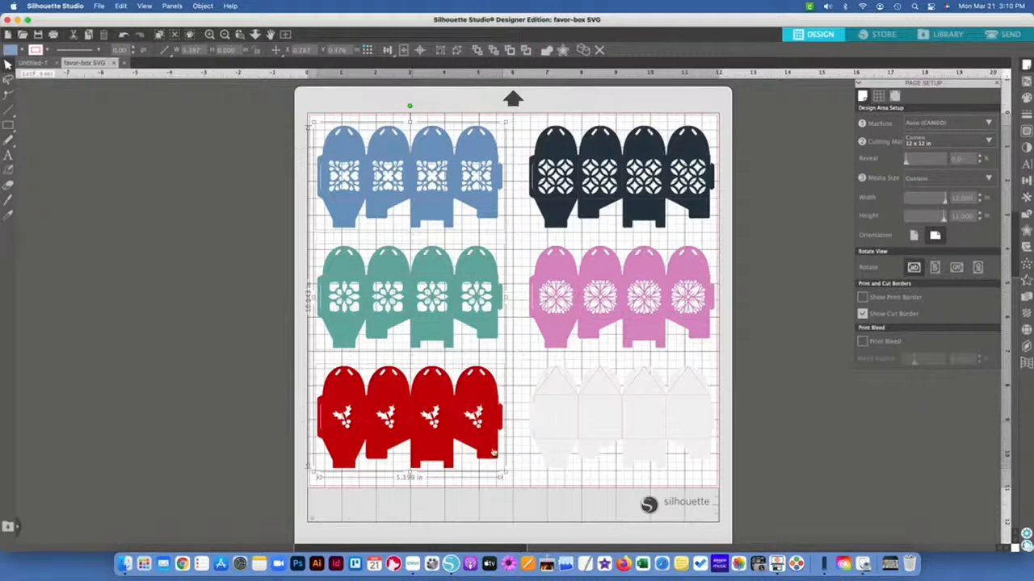
key("Delete")
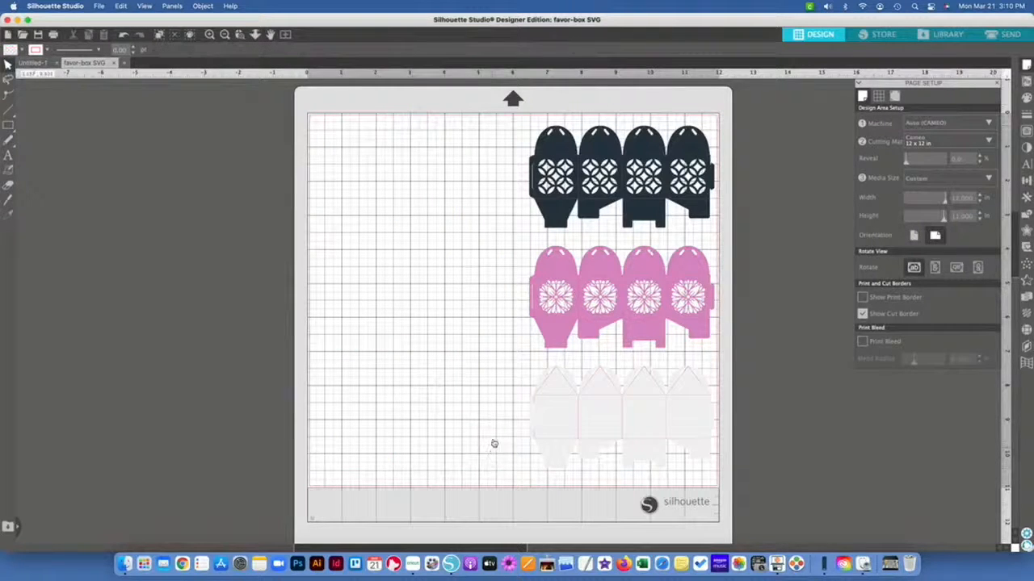
left_click_drag(491, 213, 747, 321)
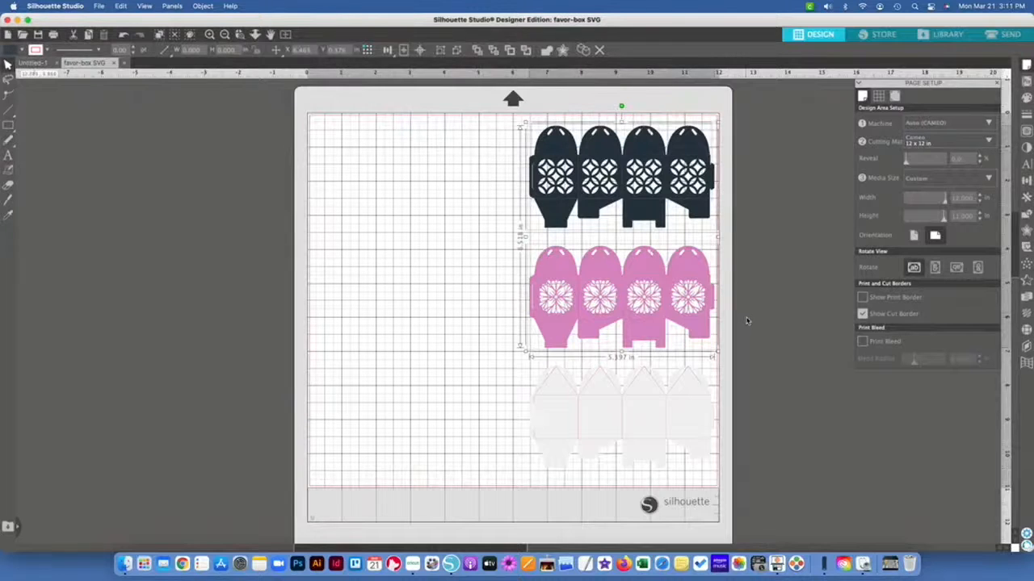
key("Delete")
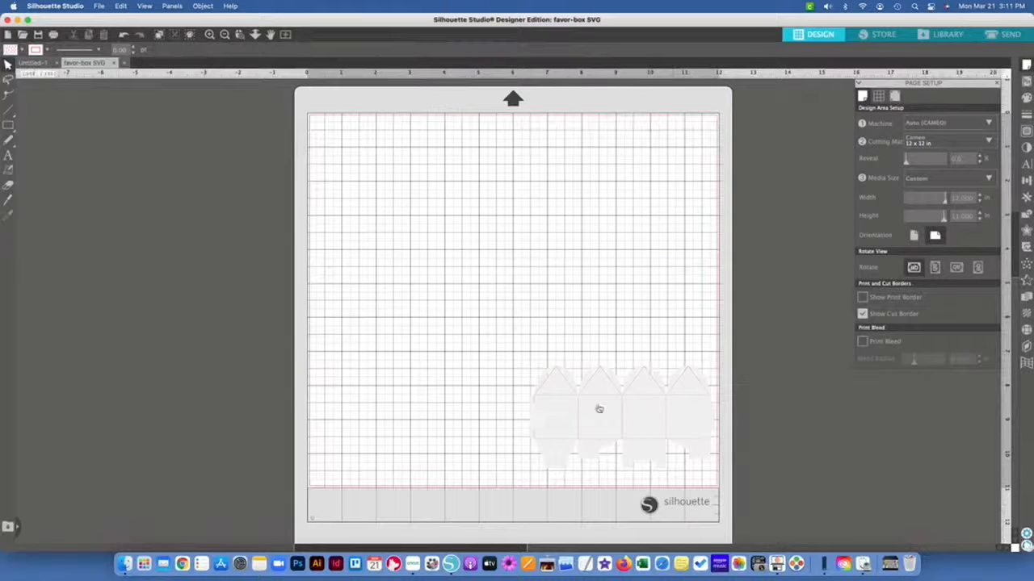
Move the white box template to the mat's upper-left corner and enlarge it proportionally to about 10.5 in wide.
left_click_drag(533, 389, 352, 176)
left_click(483, 245)
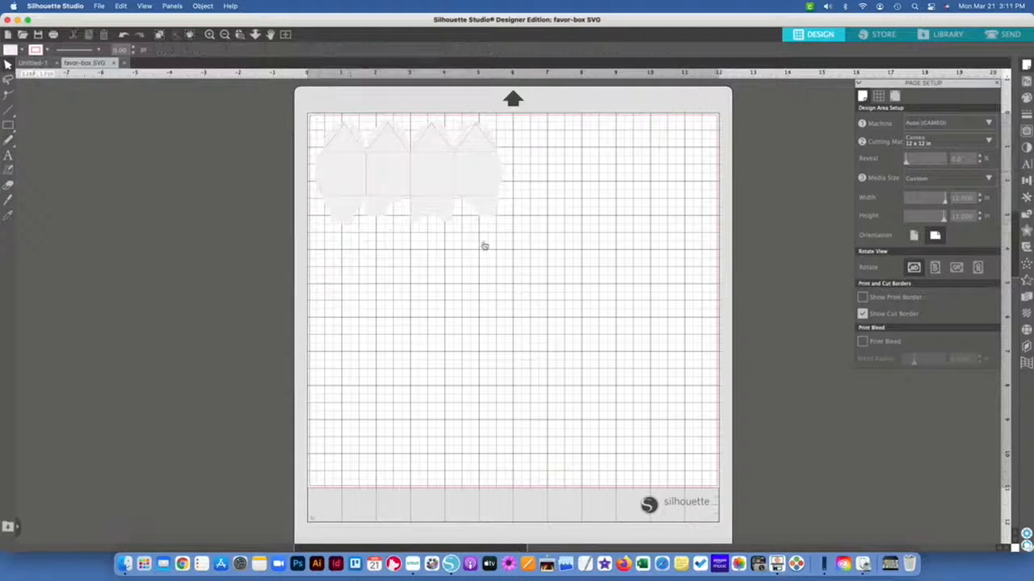
left_click(445, 184)
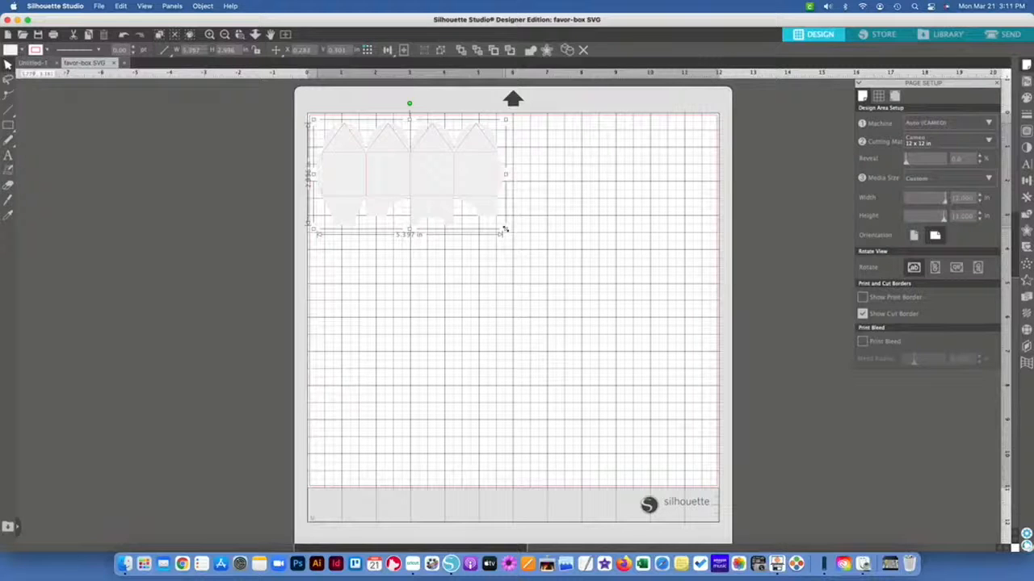
left_click_drag(505, 230, 684, 326)
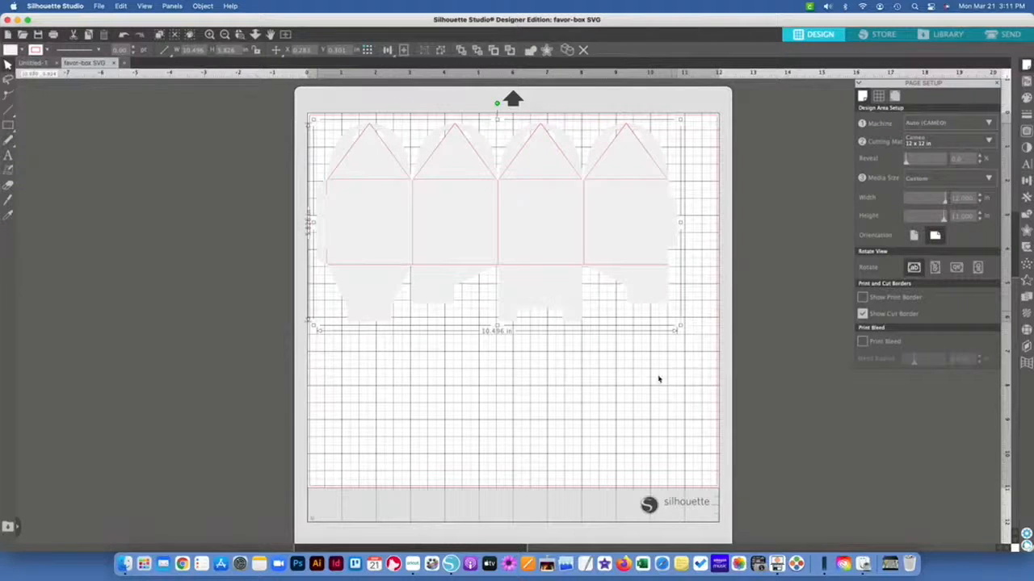
left_click(592, 421)
Ungroup the enlarged box template to separate its outline from its score lines.
left_click(551, 229)
right_click(524, 211)
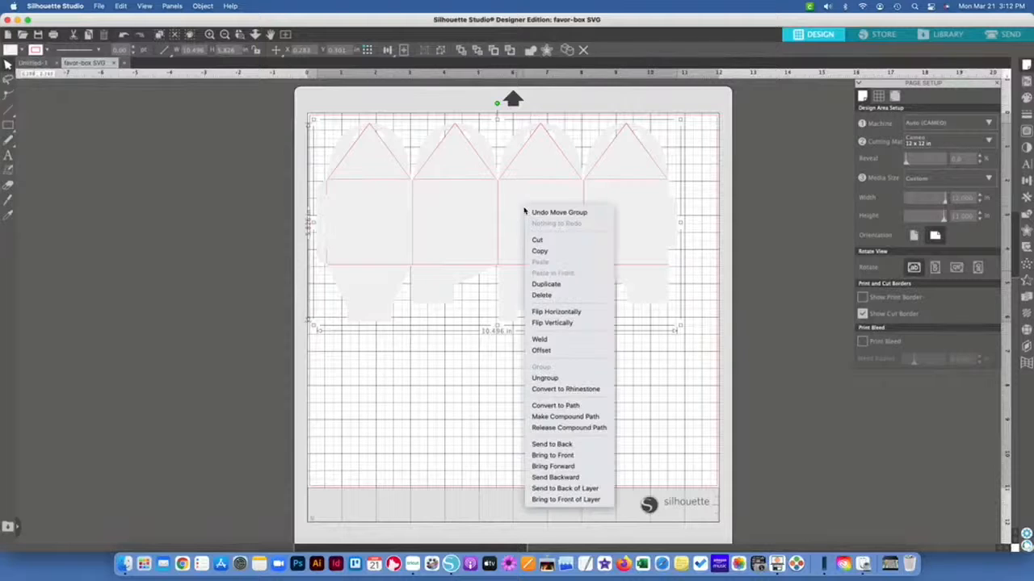
left_click(545, 380)
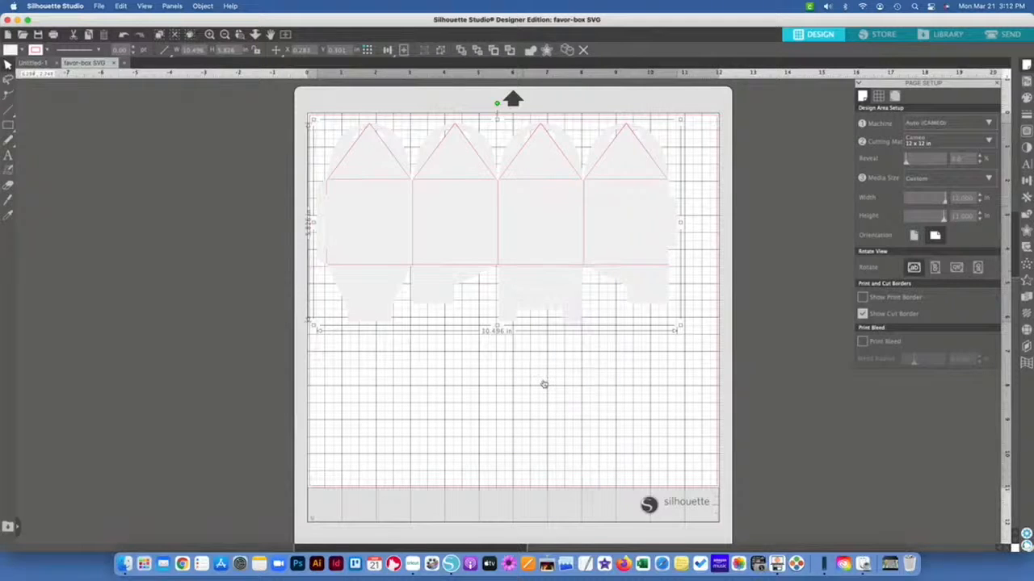
Select only the box's inner score lines and open the Line Style settings for them.
left_click(487, 369)
left_click(456, 268)
left_click(486, 379)
left_click(456, 268)
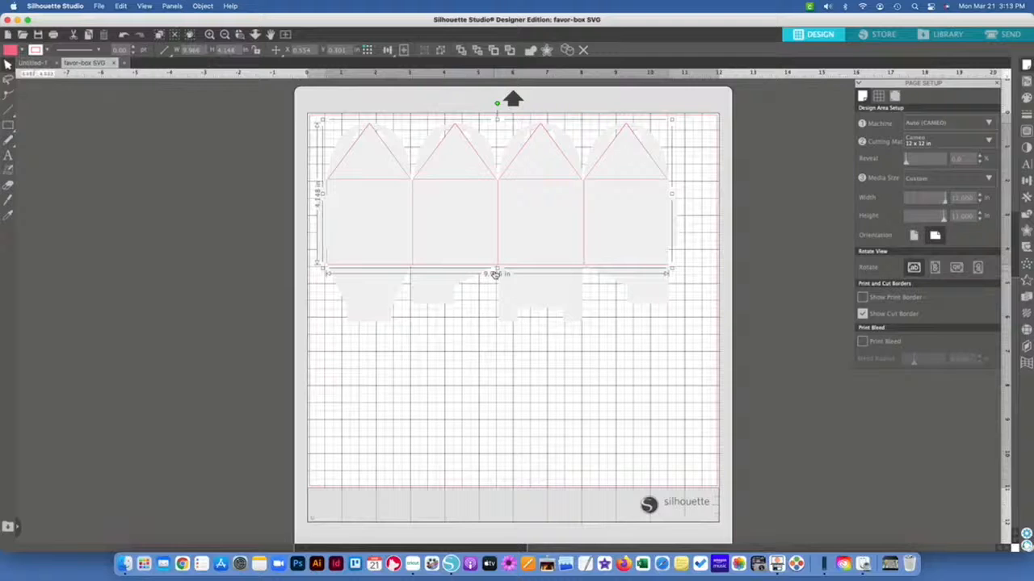
left_click(172, 7)
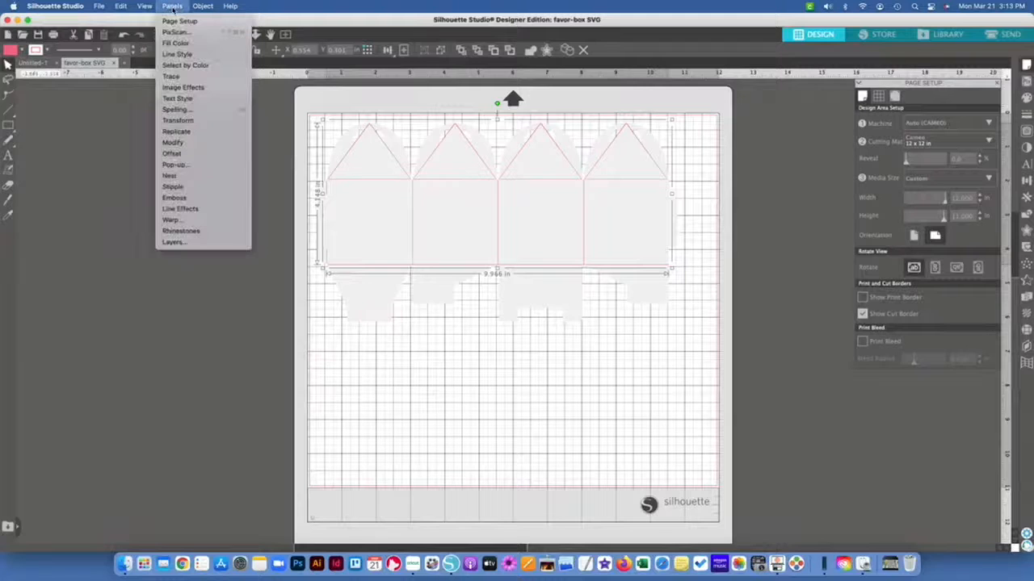
left_click(177, 54)
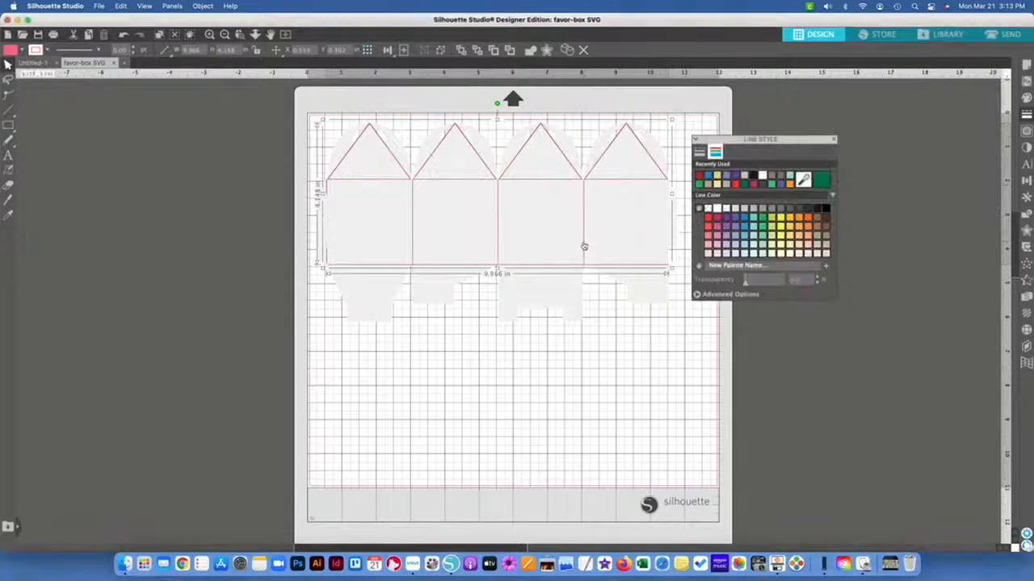
Try shifting the score lines off the box shape and giving the box outline a blue line color.
key("super+a")
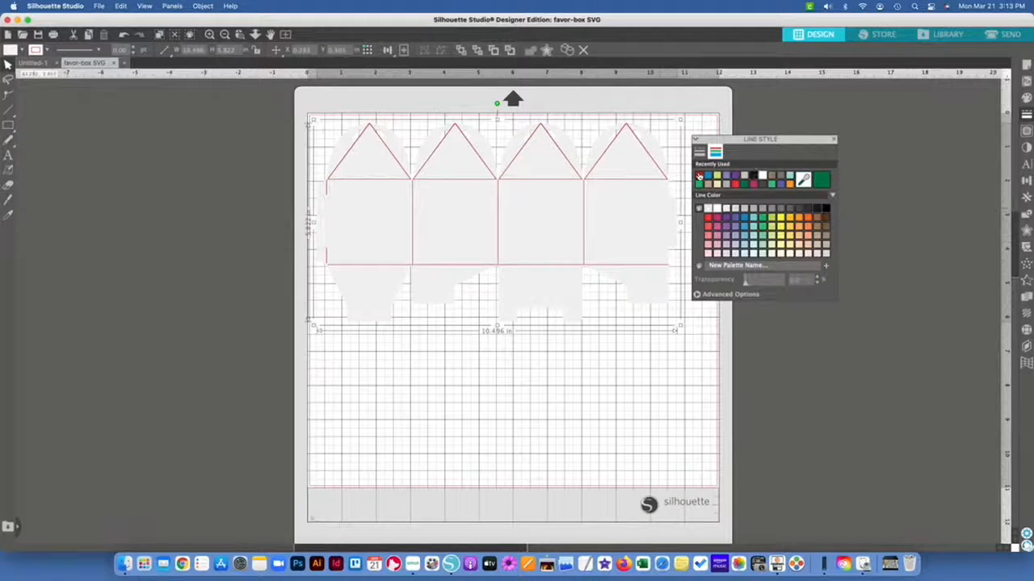
mouse_move(584, 184)
left_mouse_down()
mouse_move(600, 181)
mouse_move(585, 205)
mouse_move(611, 169)
mouse_move(568, 197)
mouse_move(592, 185)
left_mouse_up()
left_click(592, 185)
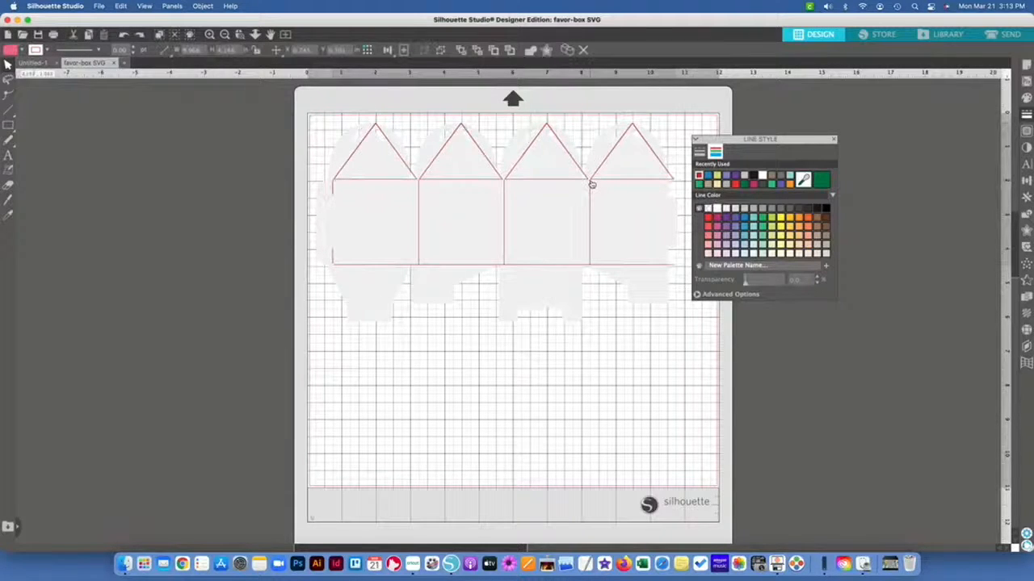
key("super+z")
key("super+z")
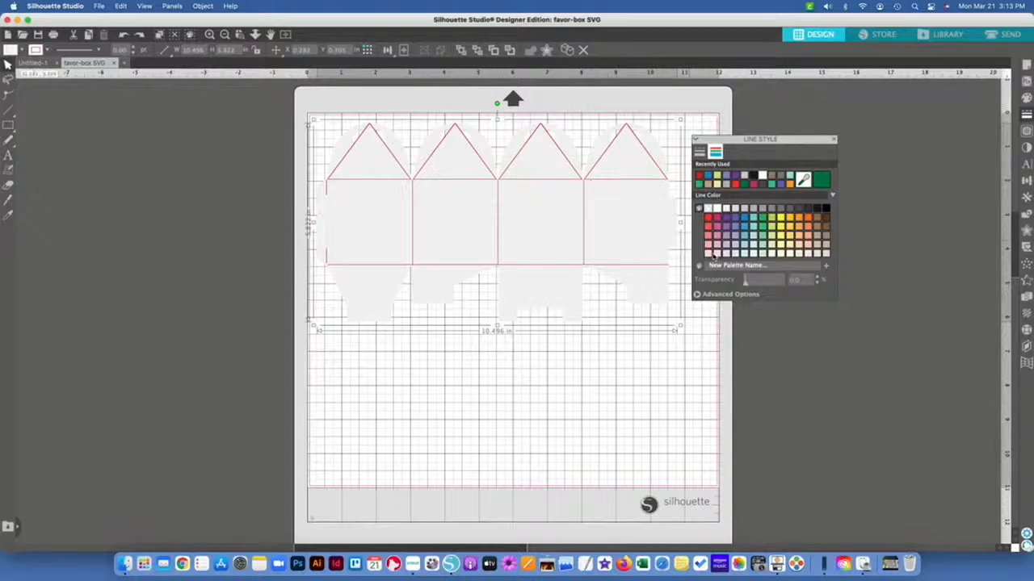
left_click(708, 177)
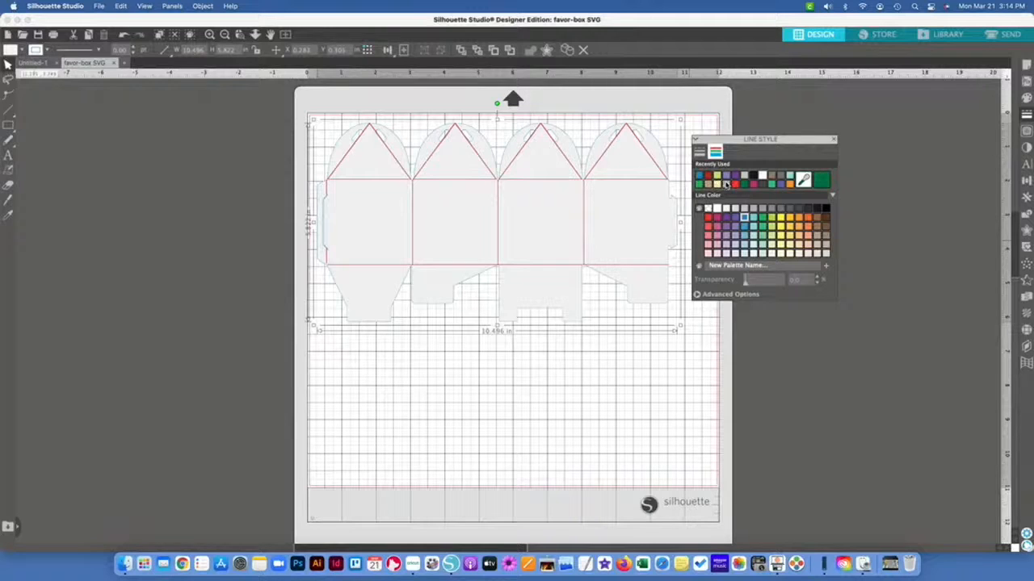
left_click(725, 185)
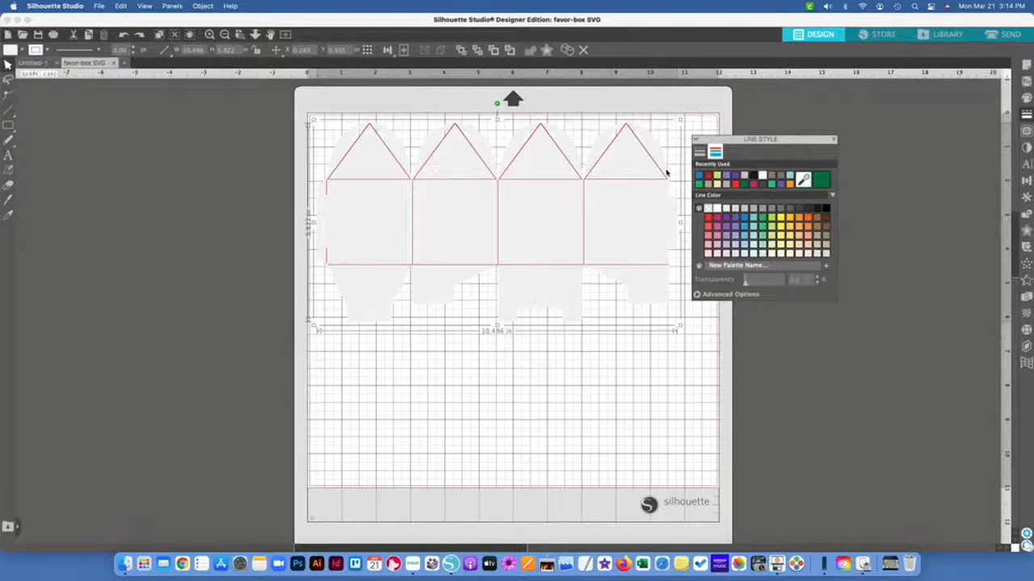
Select the score lines, try other line colors such as orange, and set their line color to red.
left_click(585, 198)
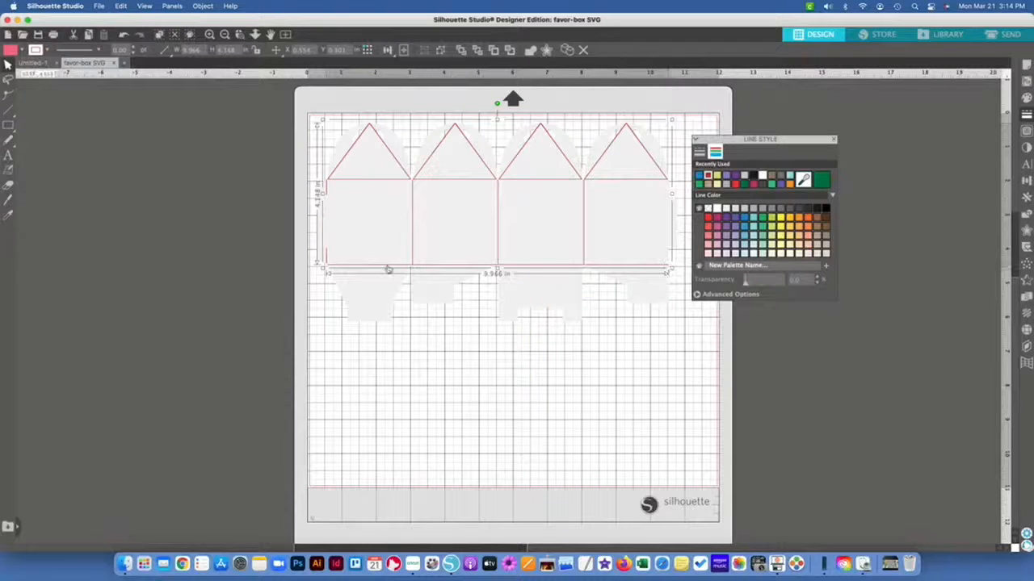
left_click(745, 185)
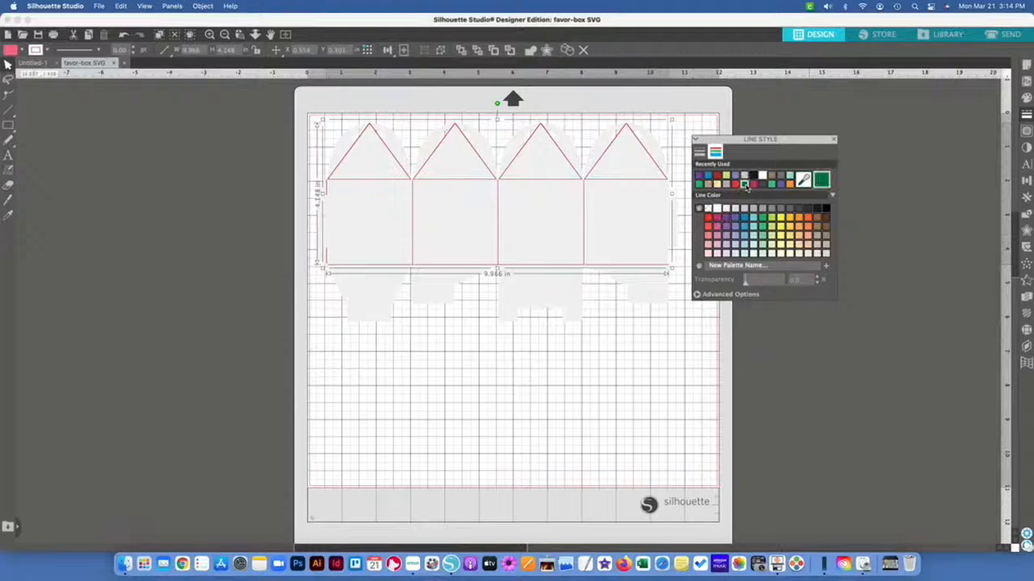
left_click(788, 185)
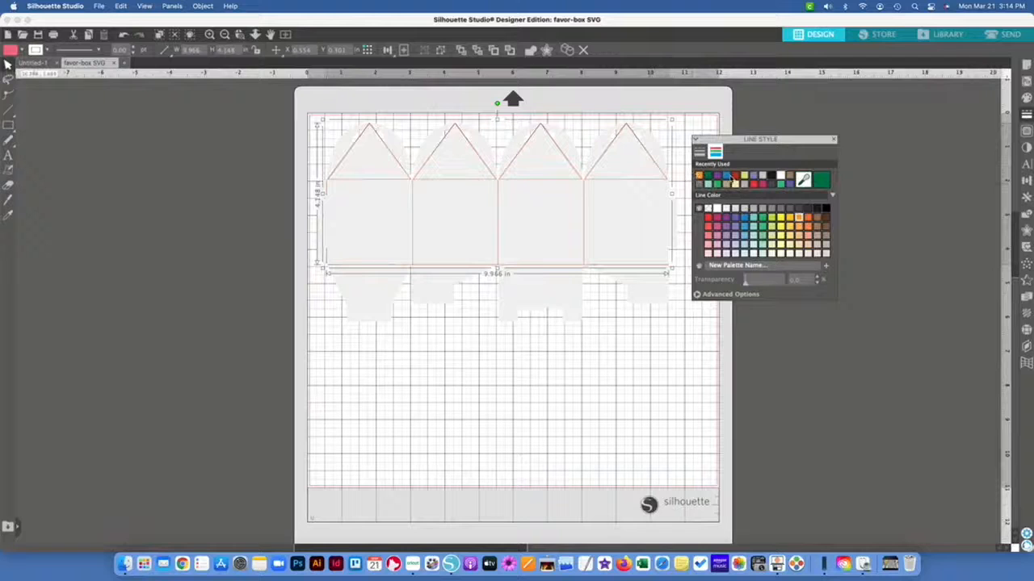
left_click(737, 177)
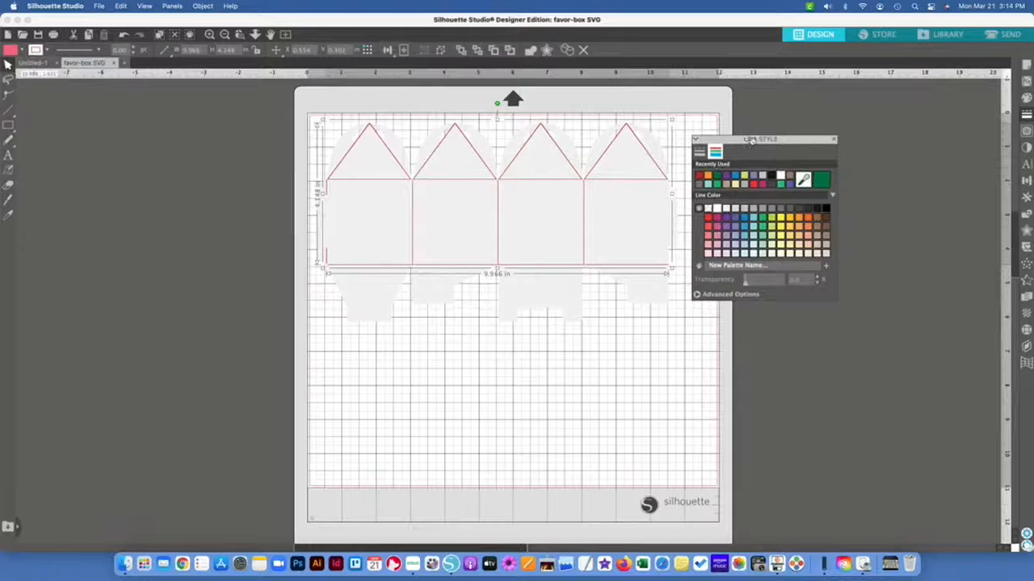
left_click_drag(751, 140, 812, 114)
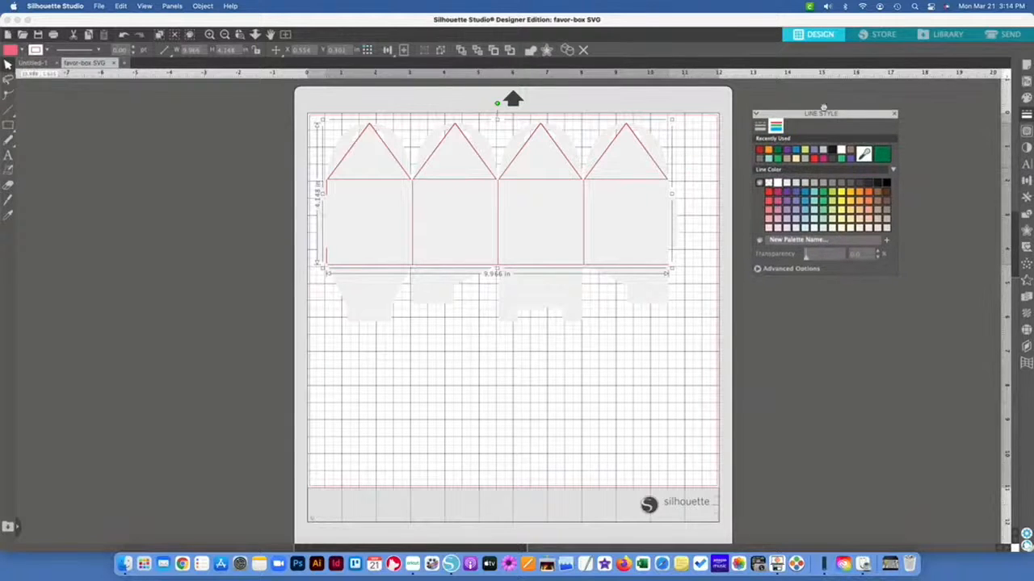
Set up the send job by line color, enabling the No Color outline and assigning the Score action to the red lines.
left_click(1004, 35)
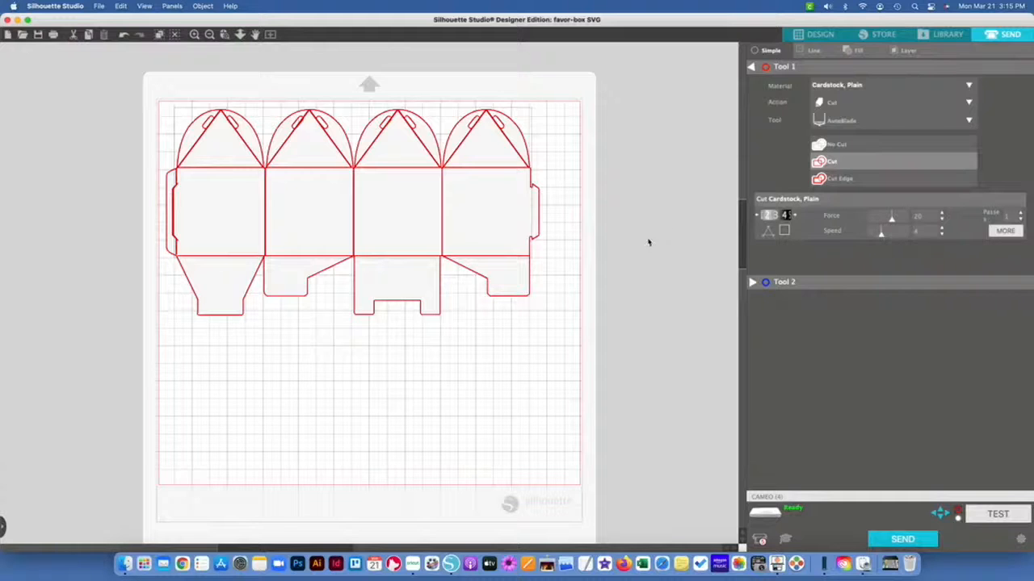
left_click(810, 53)
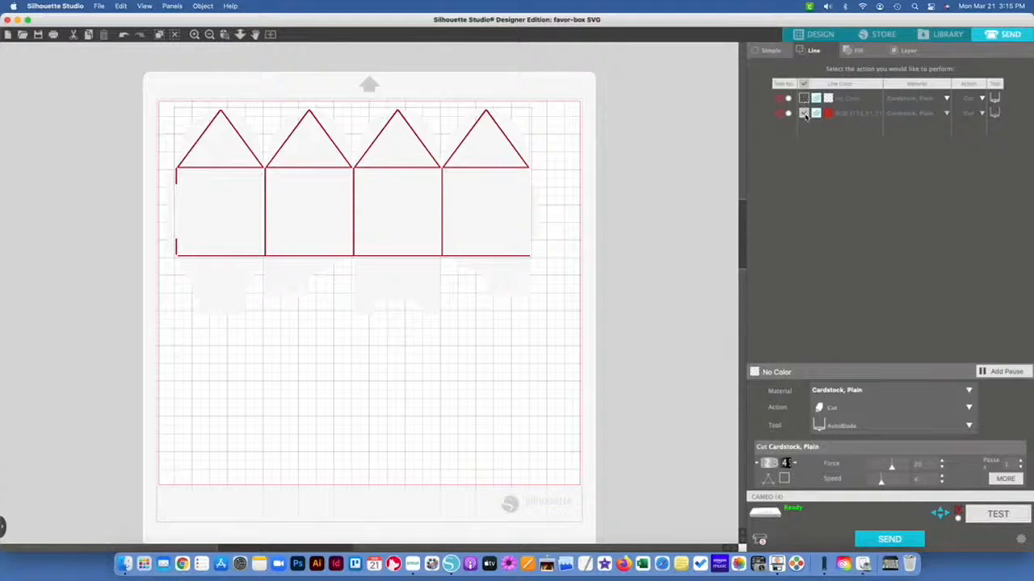
left_click(805, 99)
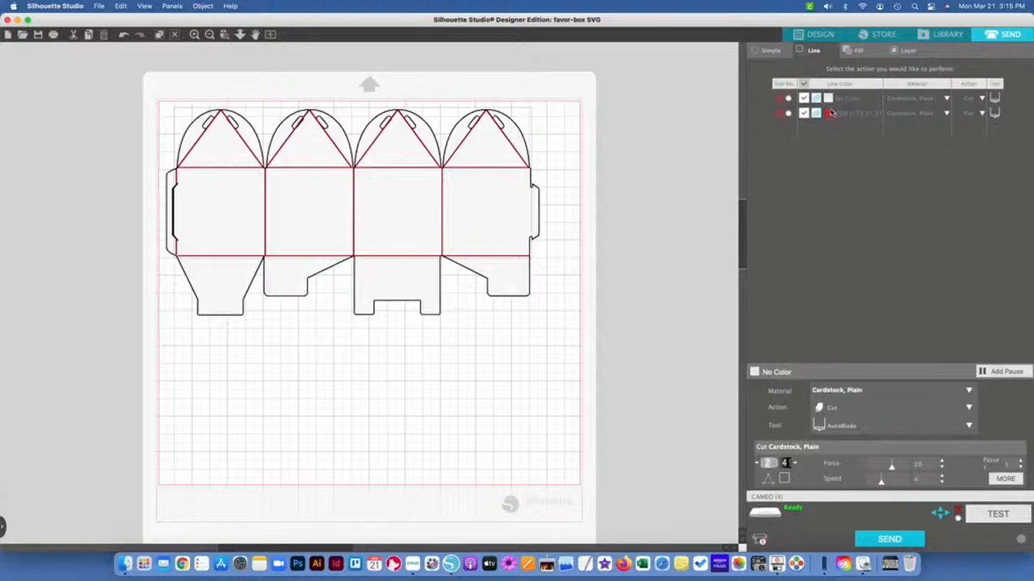
left_click(981, 114)
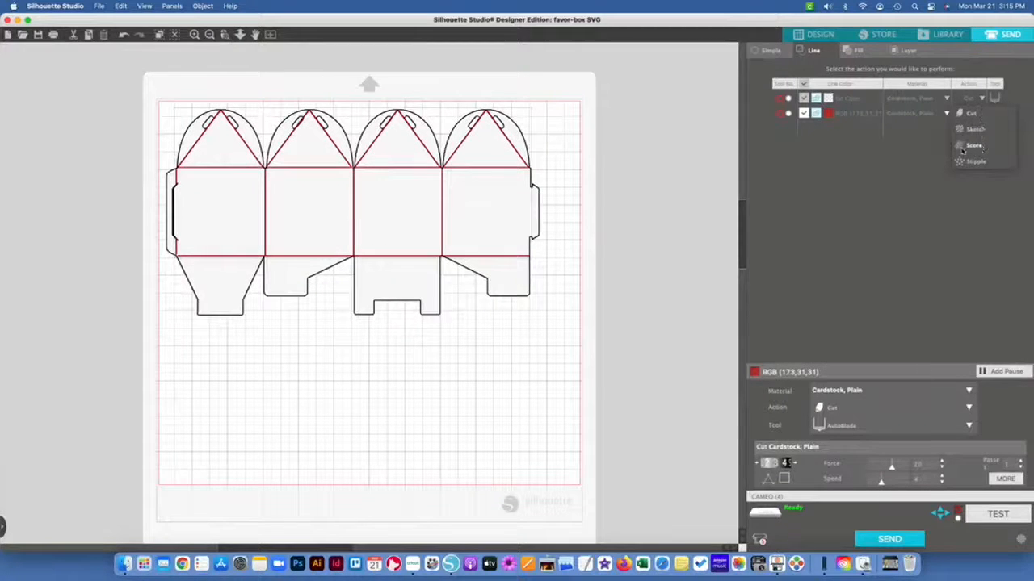
left_click(961, 148)
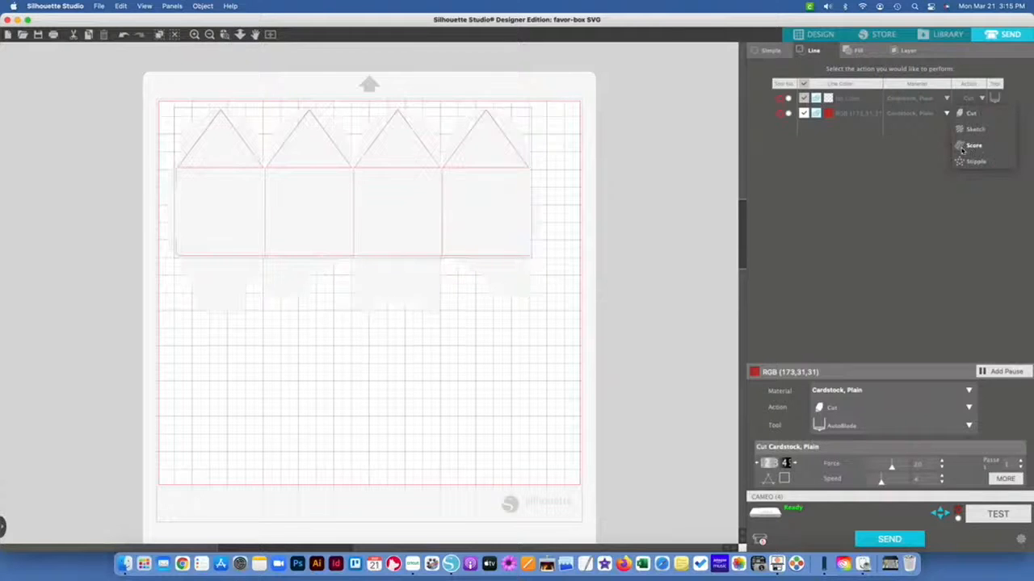
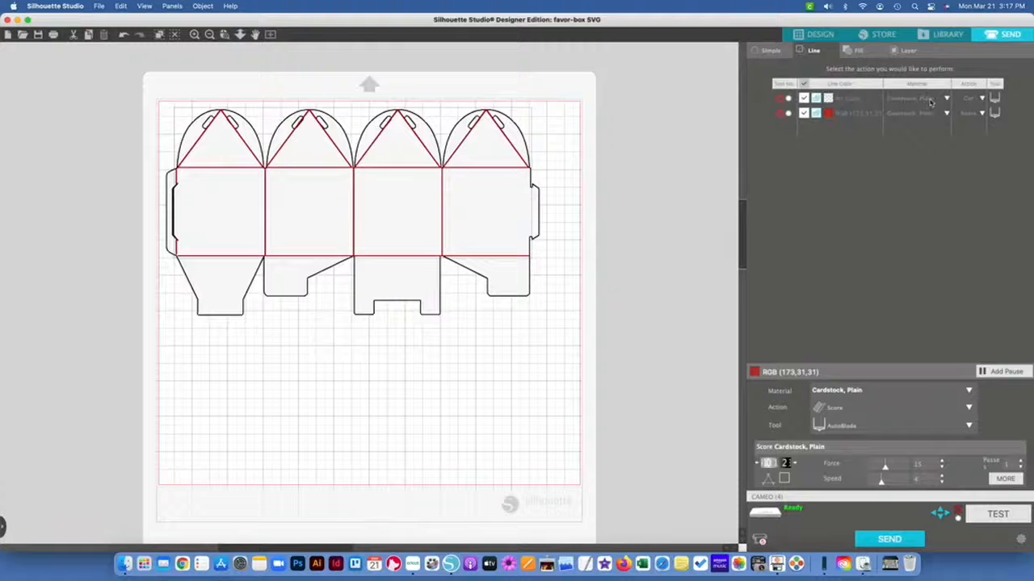
Set the material for the No Color cut lines to Cardstock, Textured - Heavy (80lb).
left_click(937, 101)
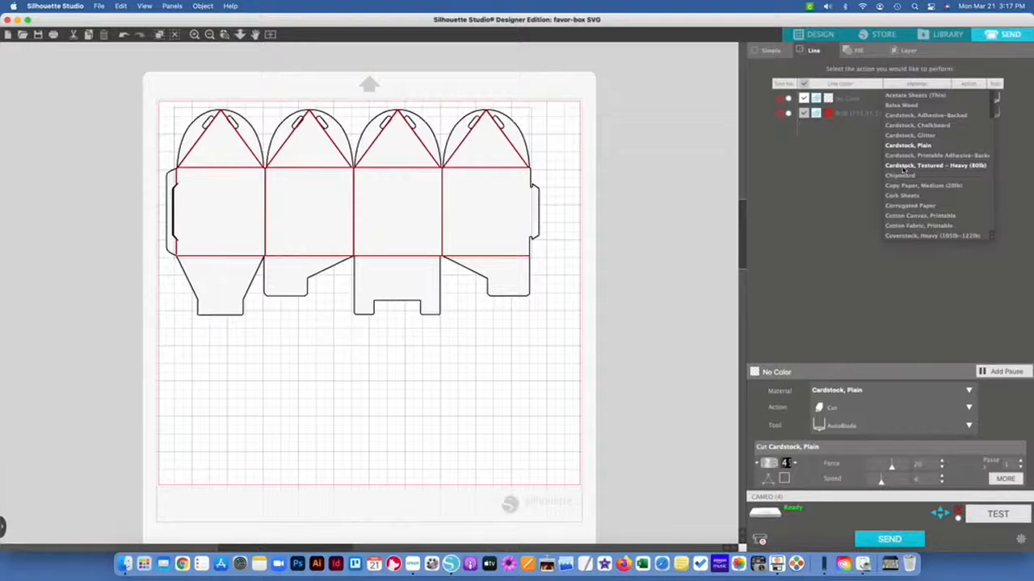
left_click(811, 114)
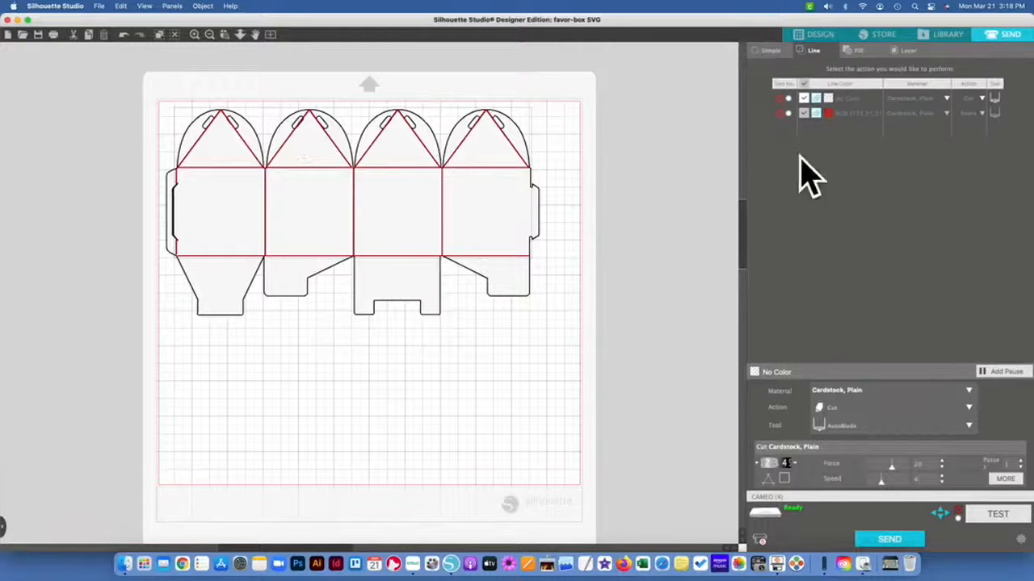
left_click(926, 104)
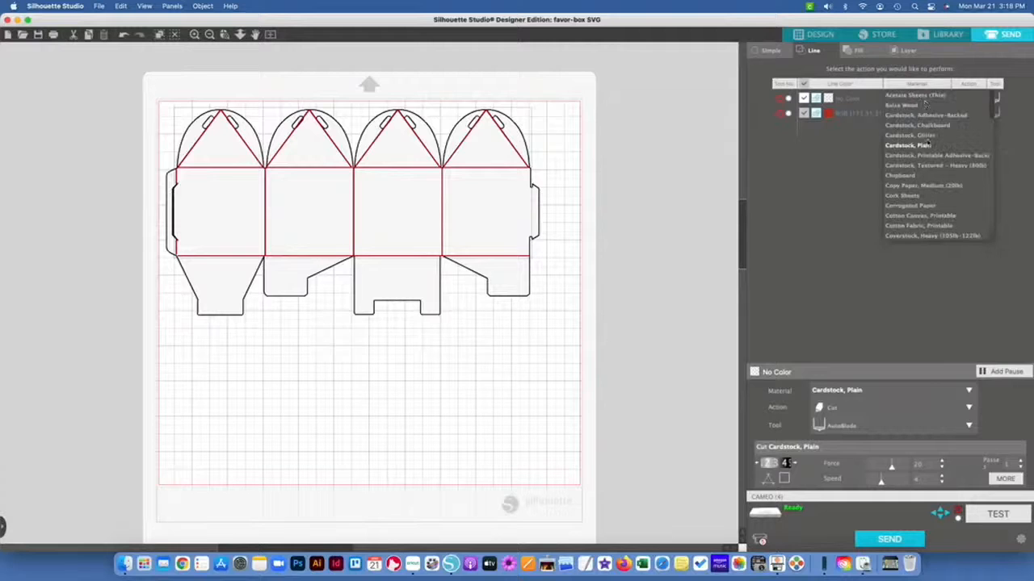
left_click(939, 167)
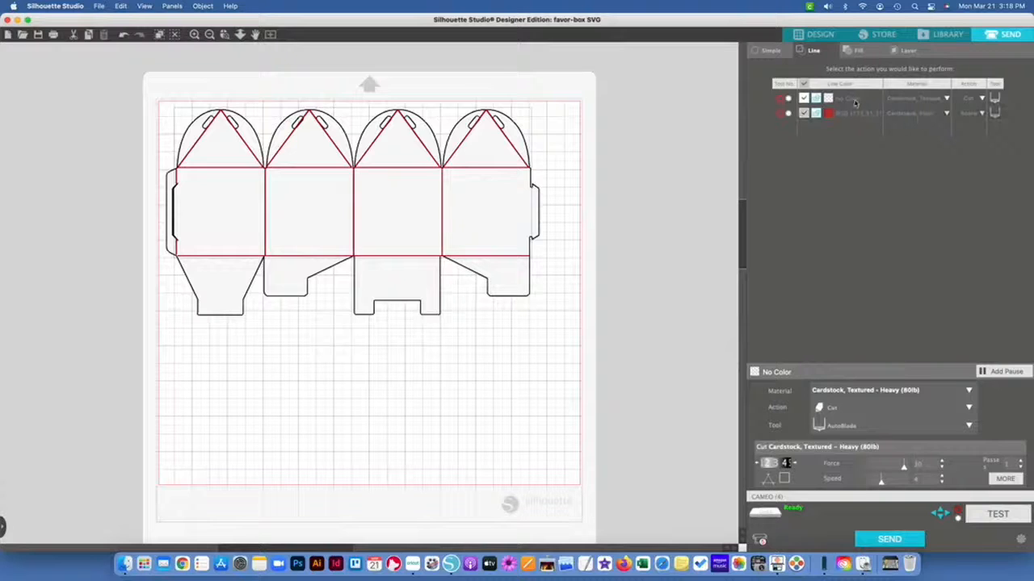
Choose Cardstock, Plain as the material for the red score lines and lower their force to 1.
left_click(899, 120)
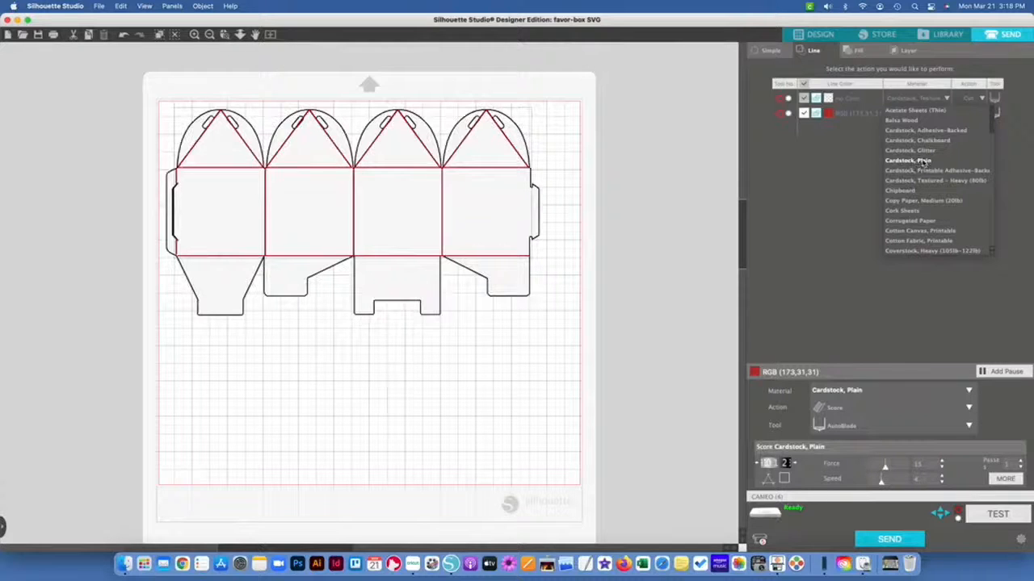
left_click(923, 161)
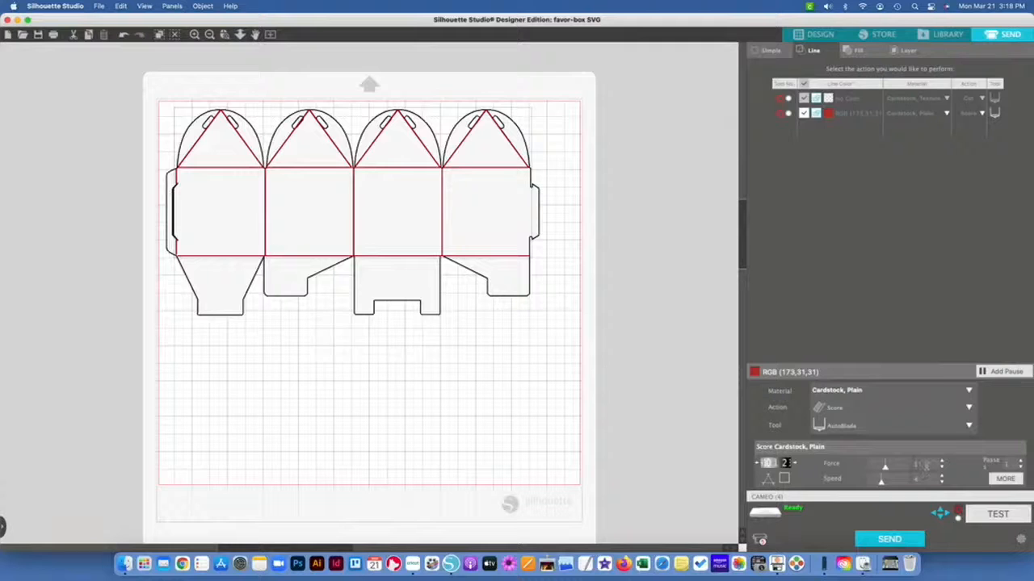
key("Tab")
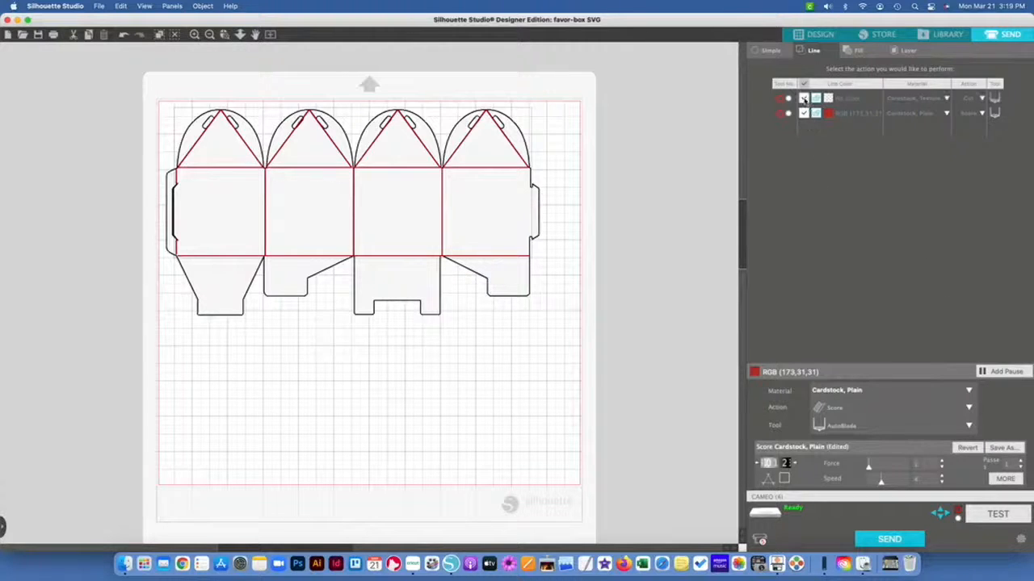
Toggle the line colors' inclusion, leave both No Color and red enabled, and send the job to the Cameo 4.
left_click(804, 112)
left_click(805, 98)
left_click(804, 98)
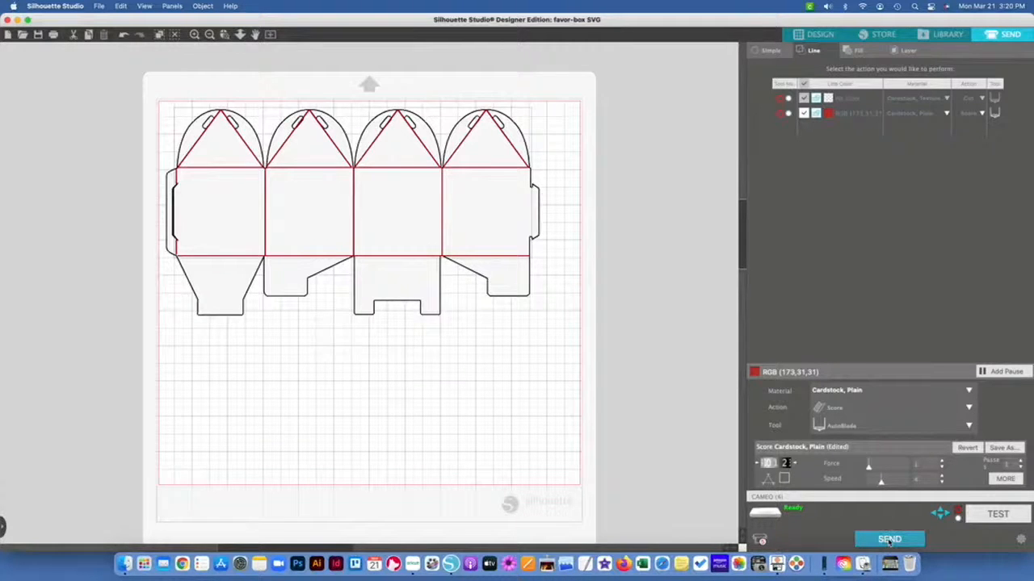
left_click(889, 540)
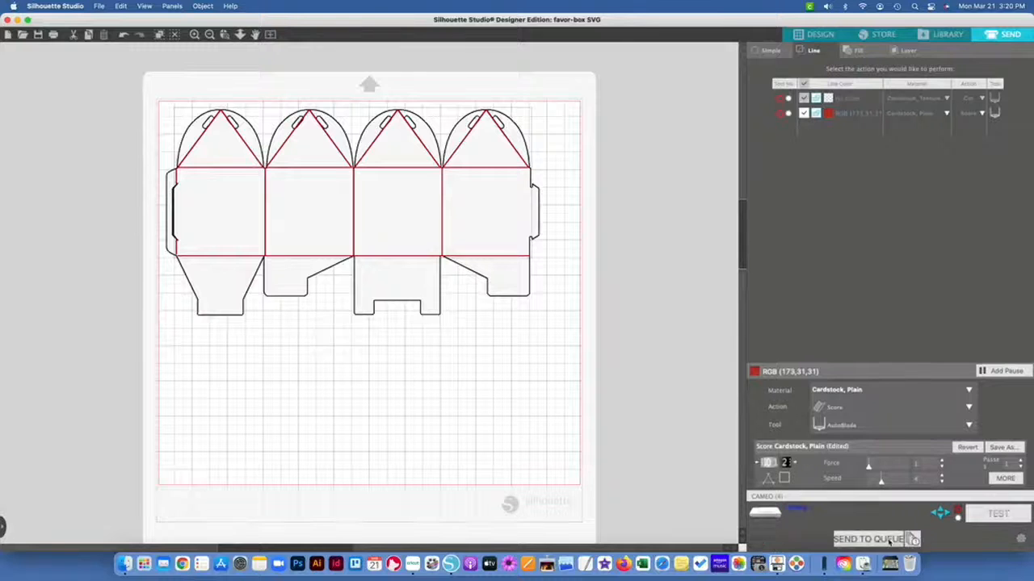